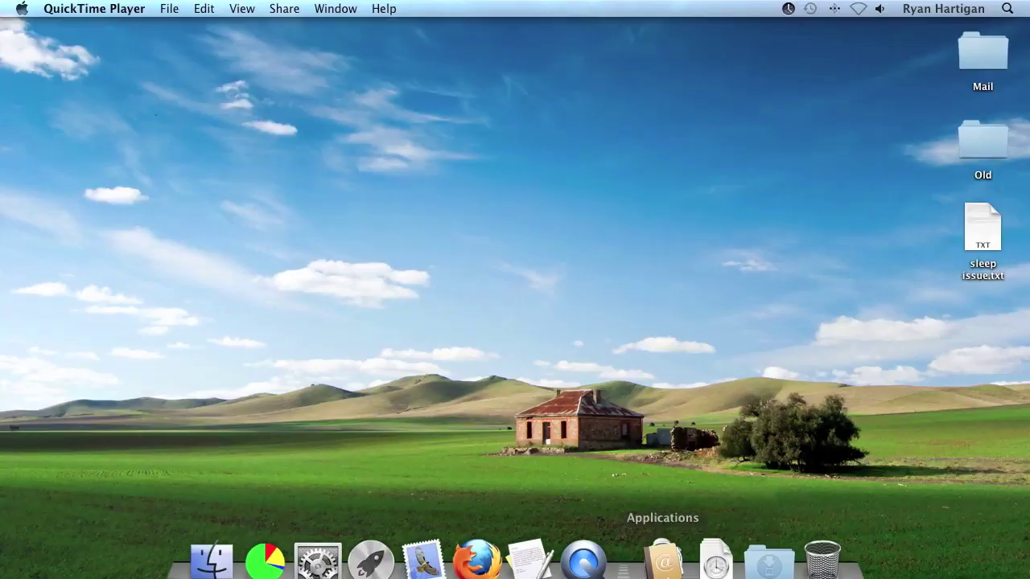
- Switch to ChronoSync and start from its untitled synchronizer document
left_click(662, 538)
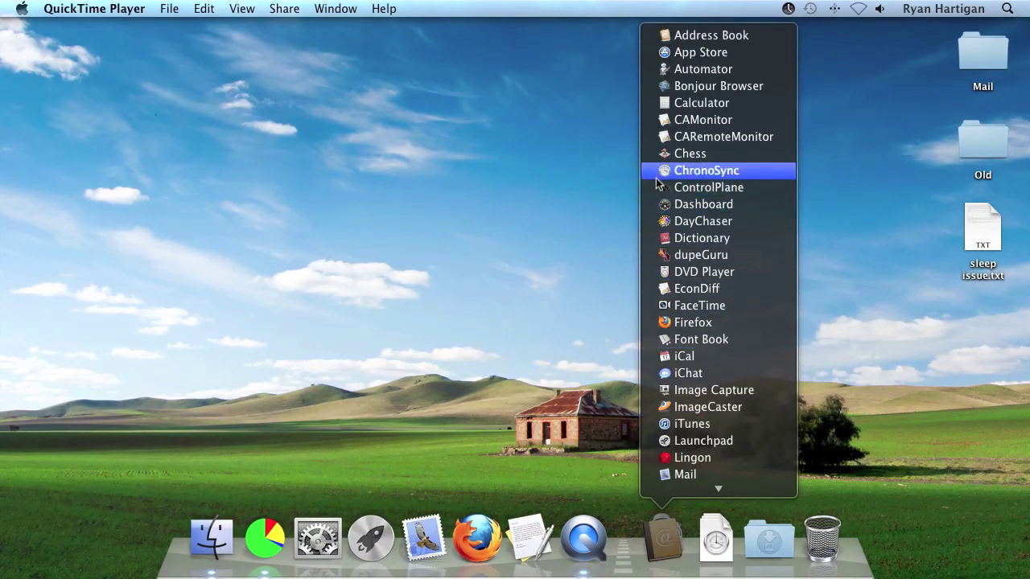
left_click(656, 172)
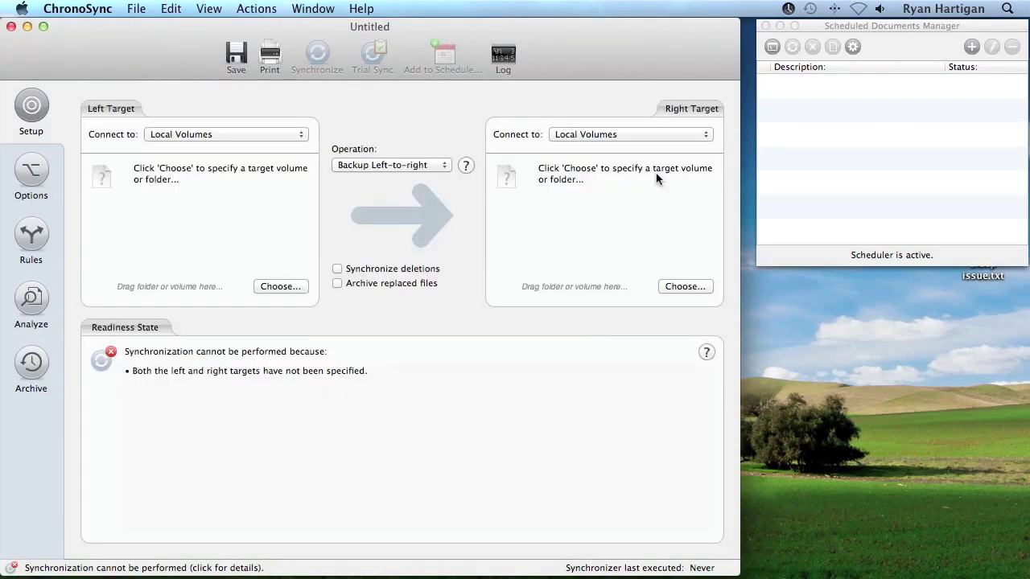
left_click(146, 8)
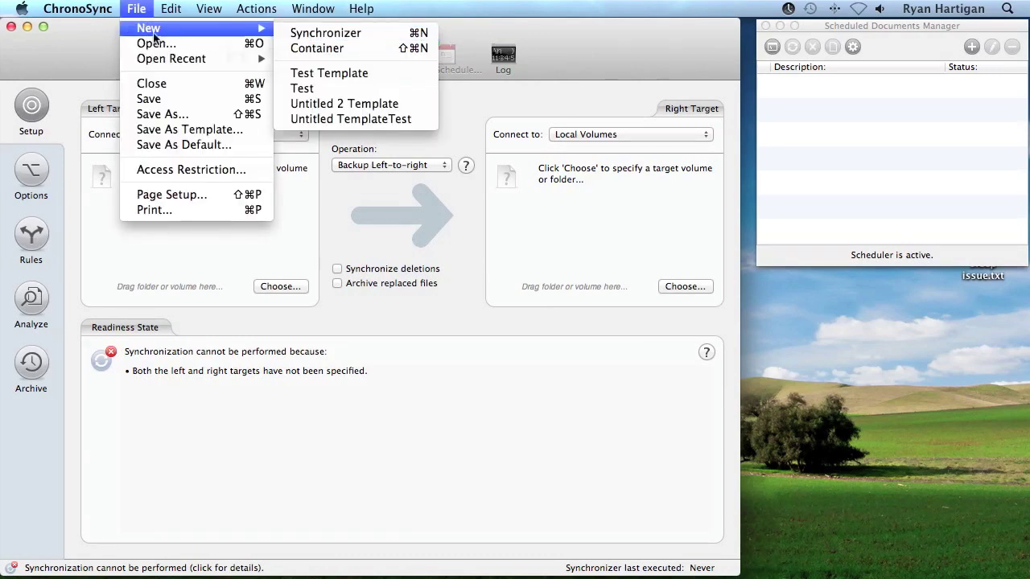
left_click(106, 32)
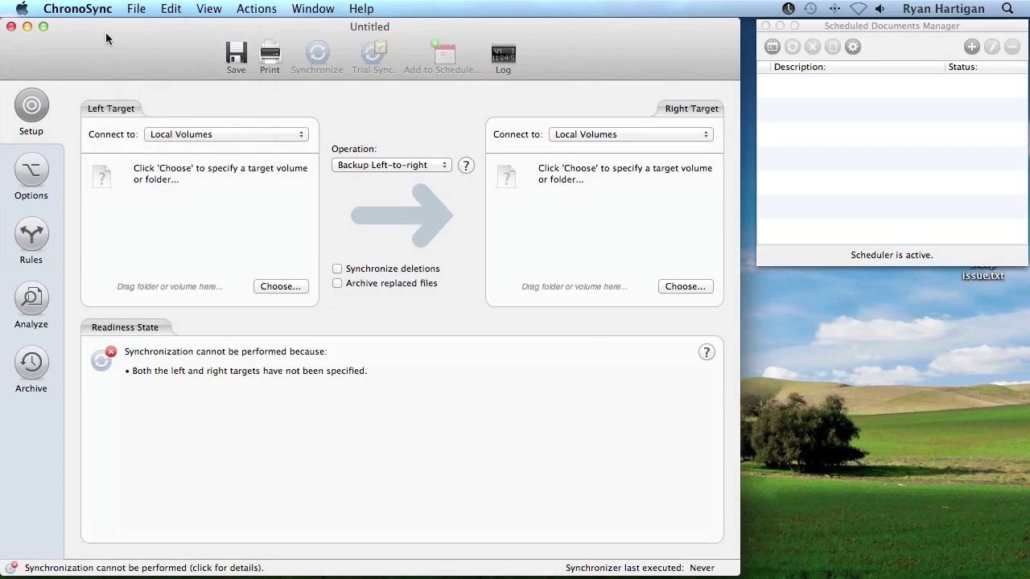
- Set the left target to the Documents folder in the home folder on the local Lion volume
left_click(258, 287)
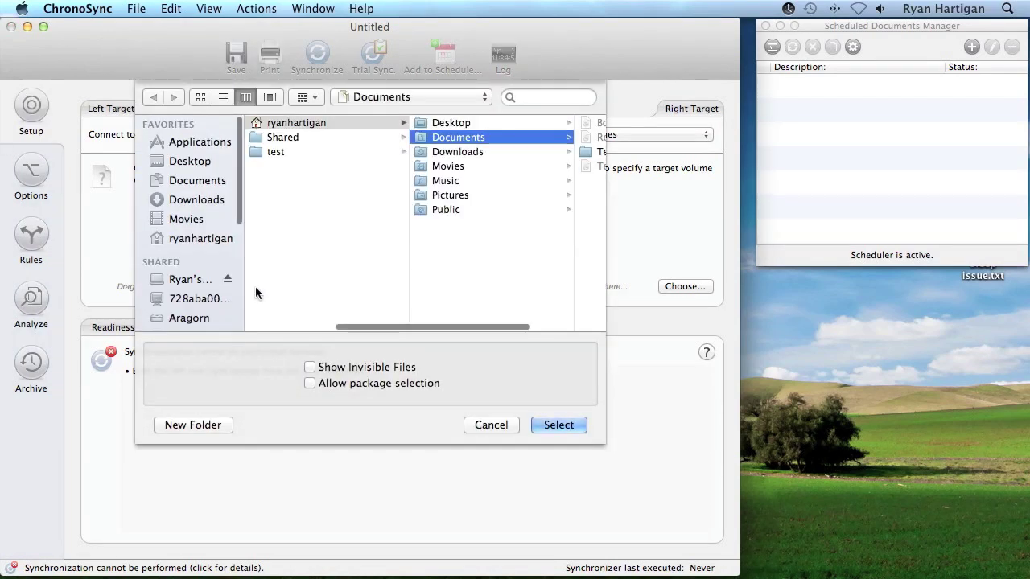
left_click(453, 138)
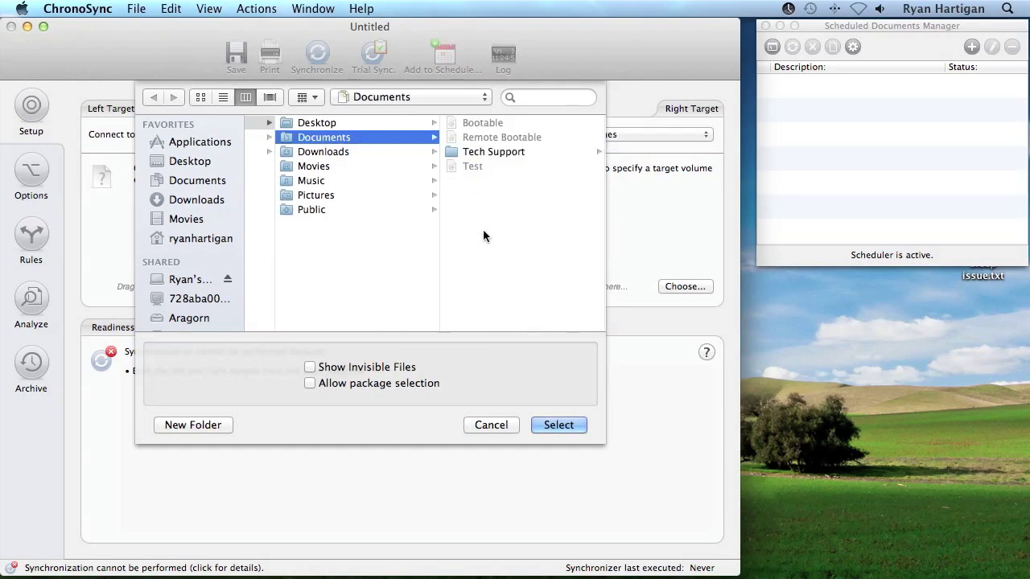
left_click(547, 426)
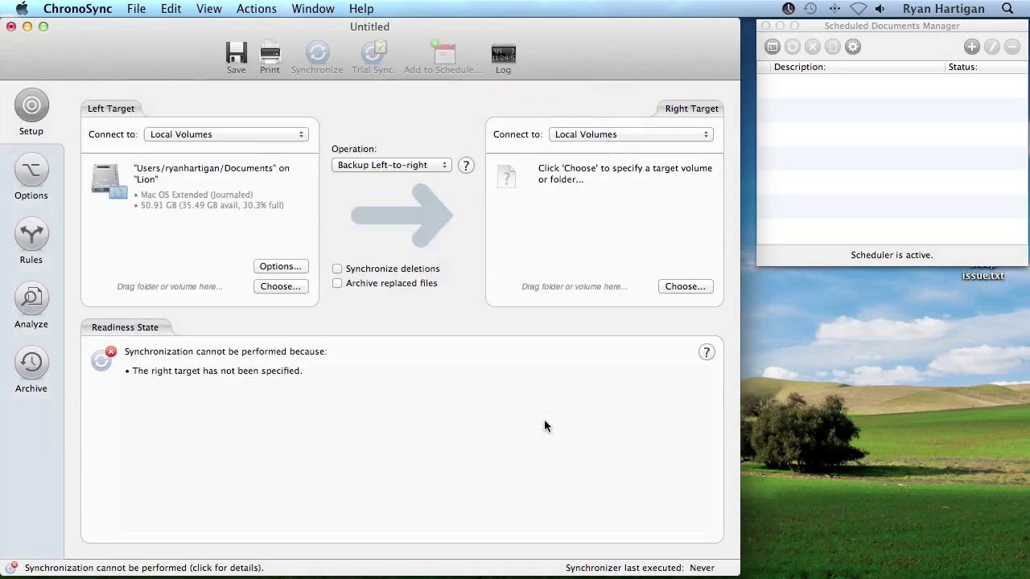
- Set the right target to the Documents folder in the home share on the networked MacBook Pro
left_click(673, 291)
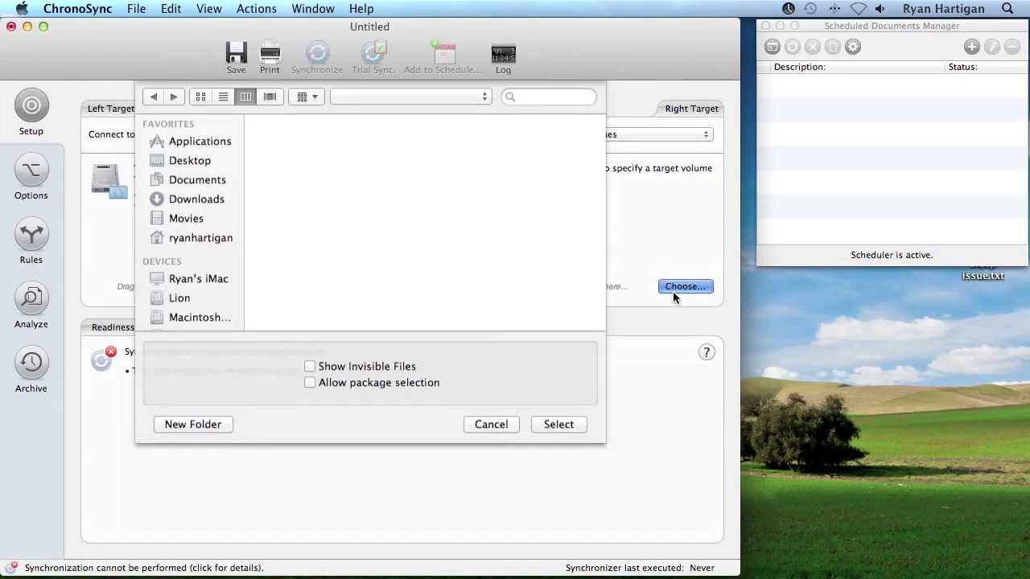
left_click(208, 279)
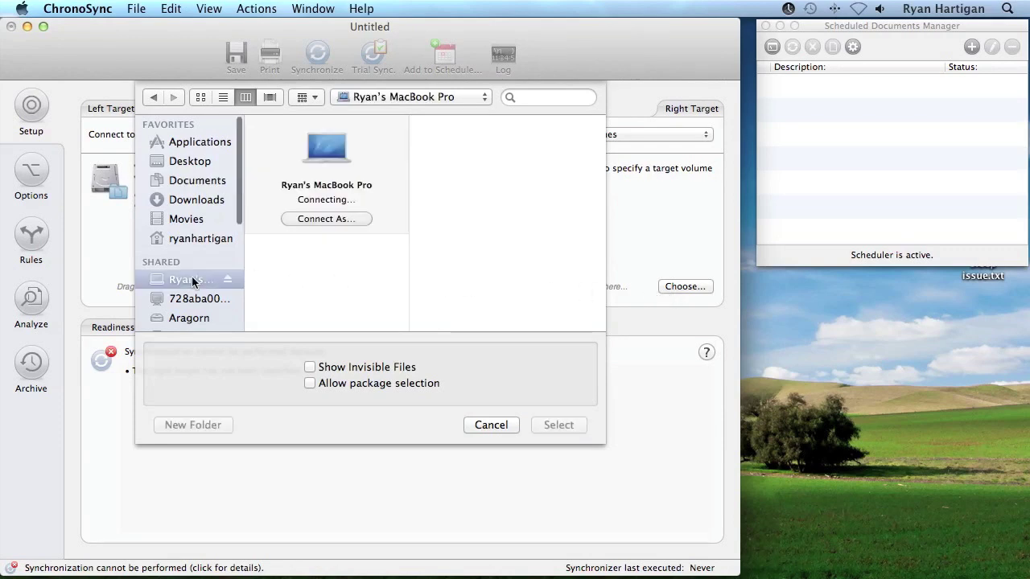
left_click(277, 257)
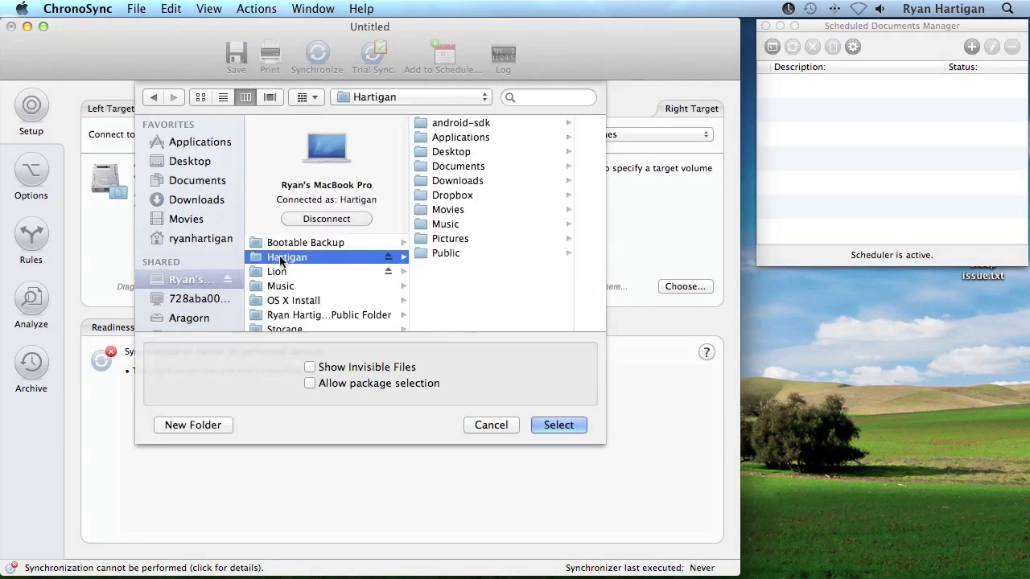
left_click(496, 166)
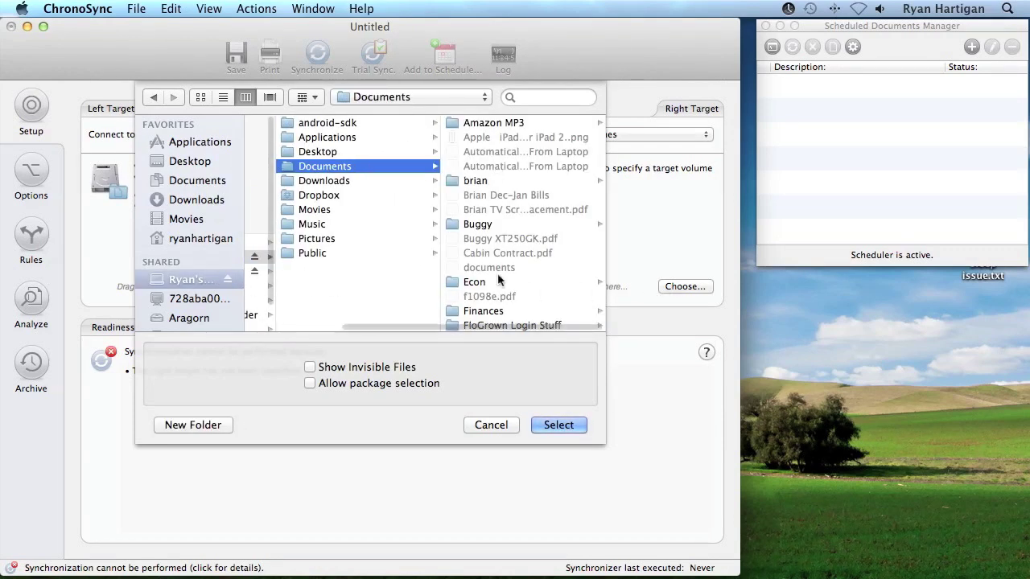
left_click(559, 425)
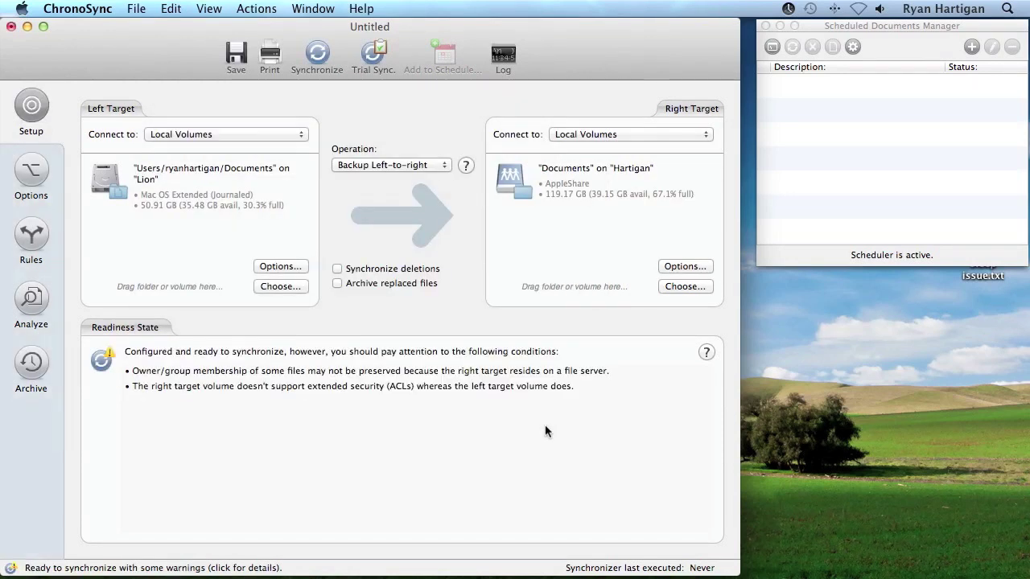
- Enable logging in to the right target's server when mounting it, entering the account username and password
left_click(664, 267)
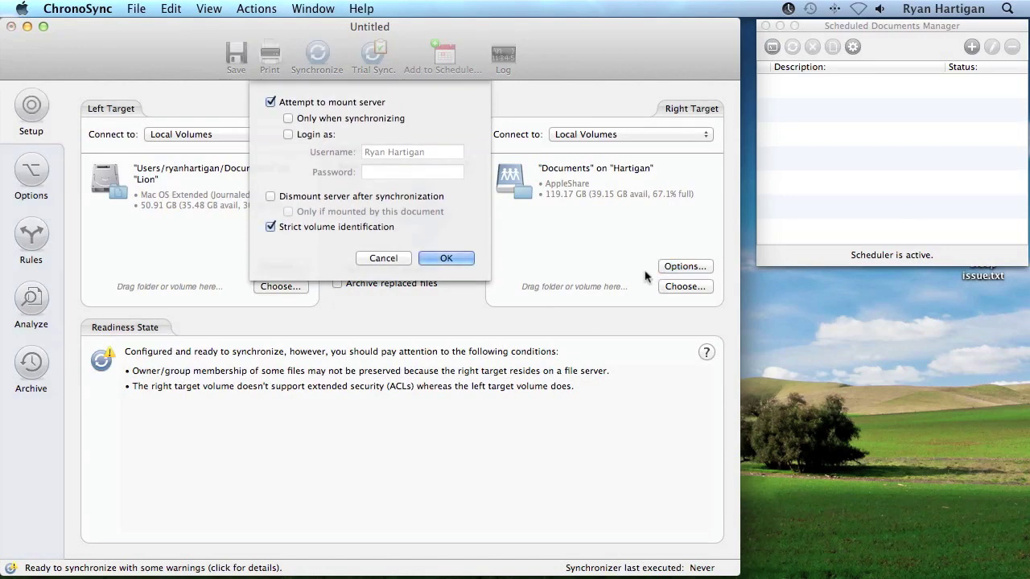
left_click(288, 135)
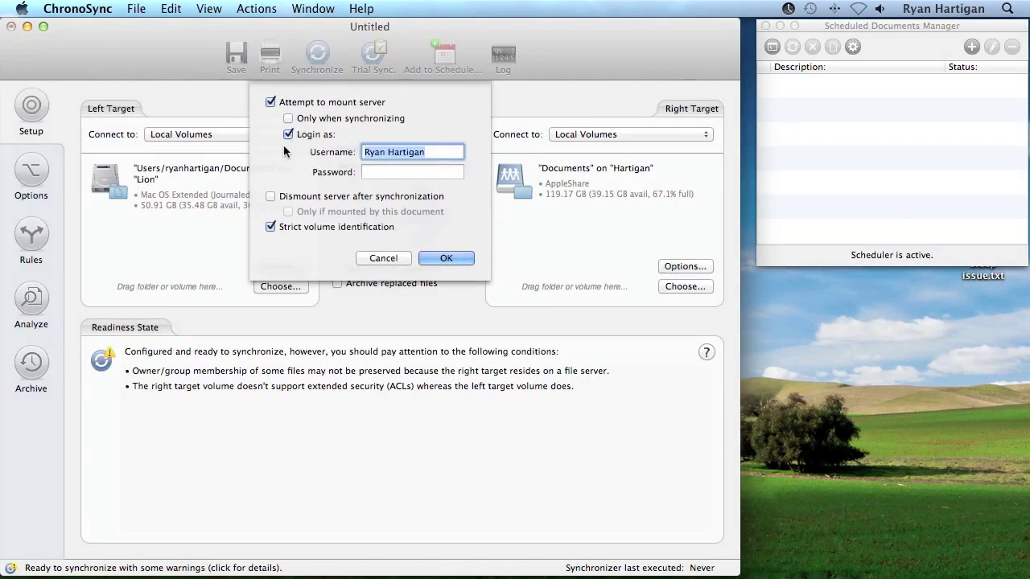
type("Hartigan")
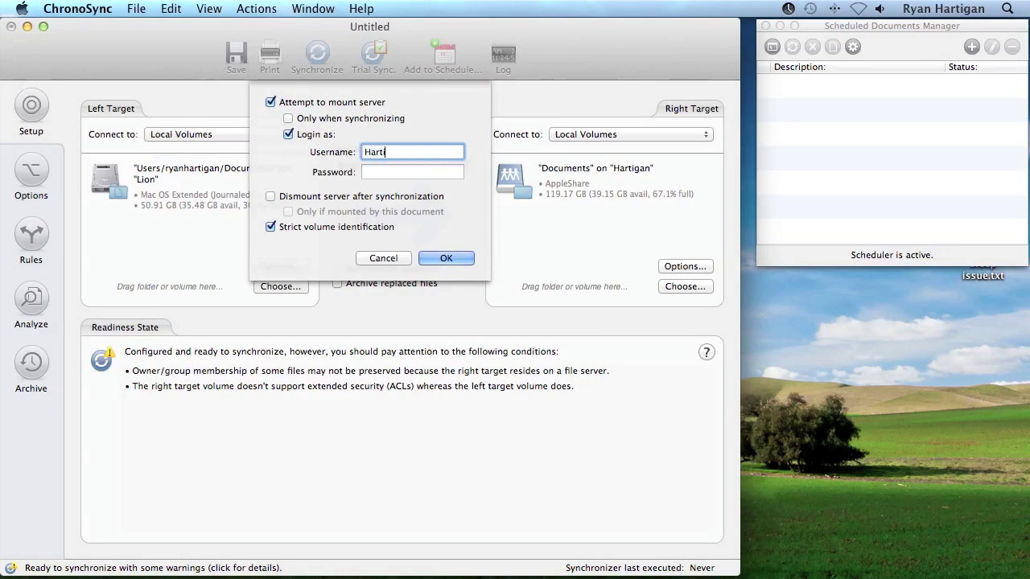
key("Tab")
type("••••••••••")
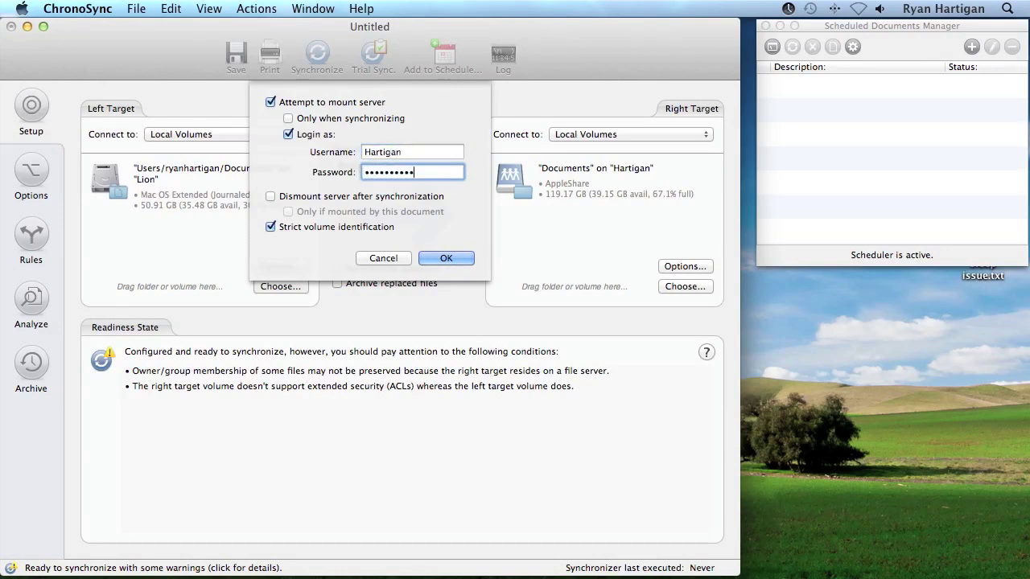
left_click(446, 258)
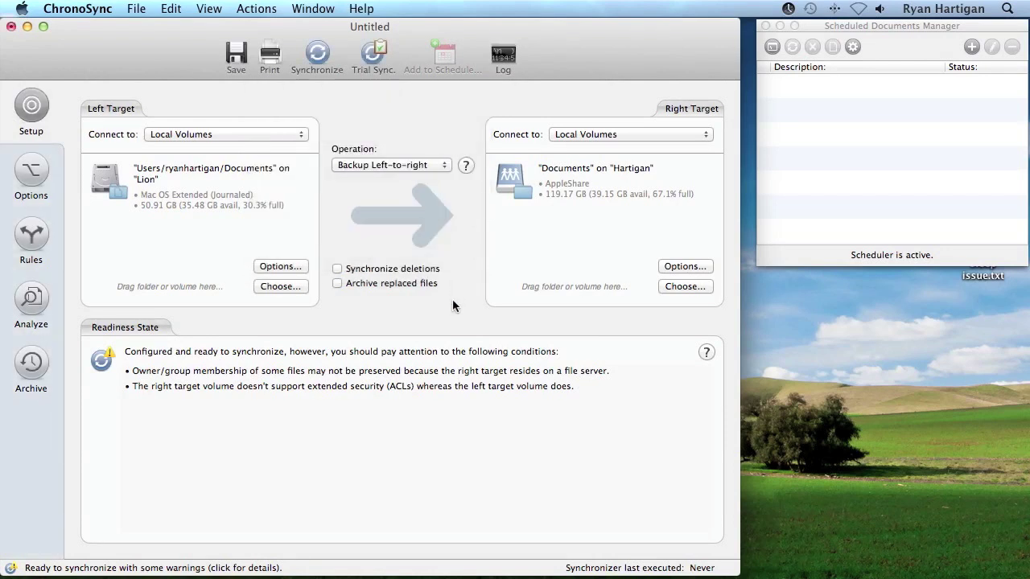
- Set the special file/folder handling to Custom and have the synchronizer ignore invisibles
left_click(444, 166)
left_click(445, 165)
left_click(39, 174)
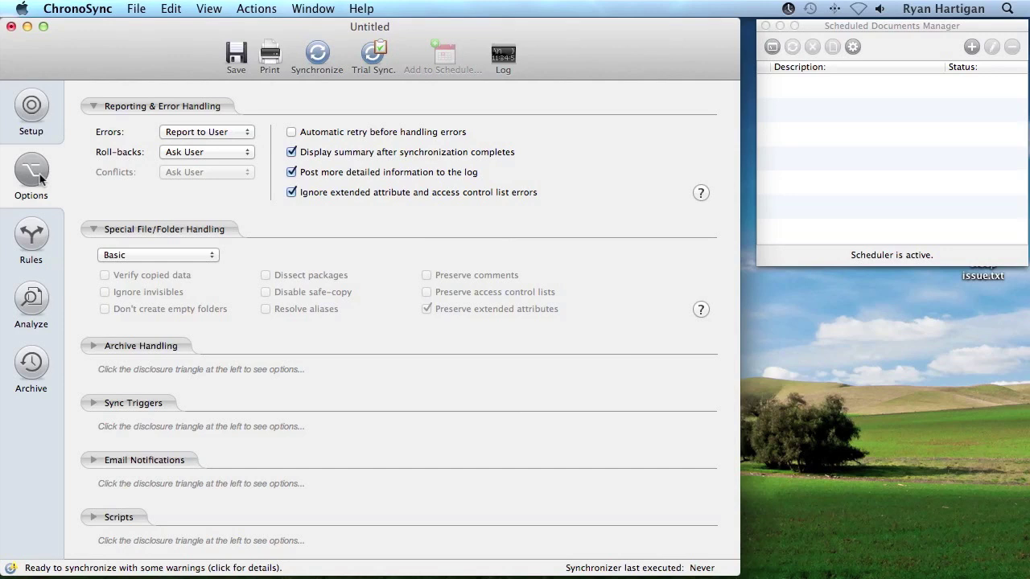
left_click(129, 254)
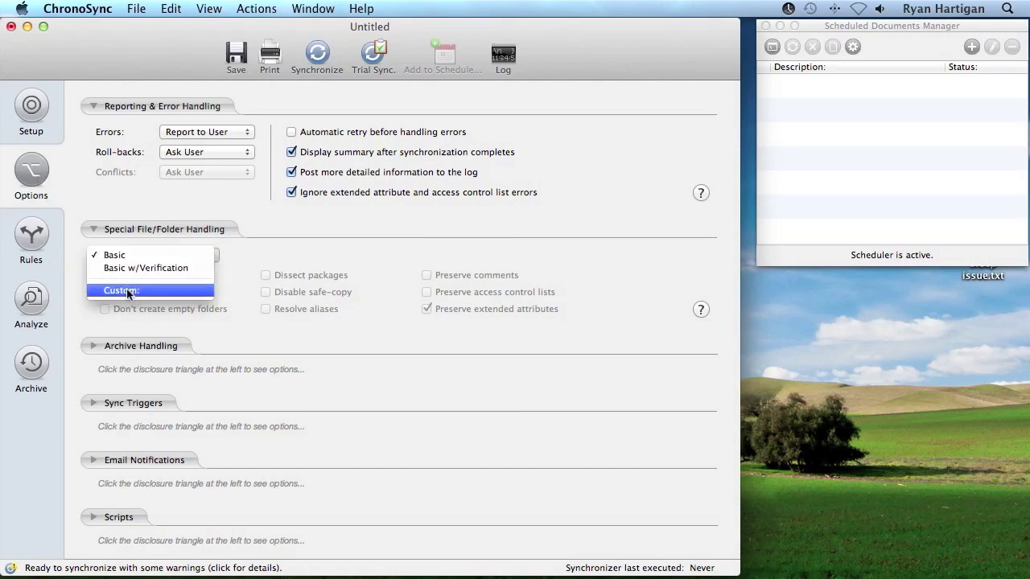
left_click(126, 289)
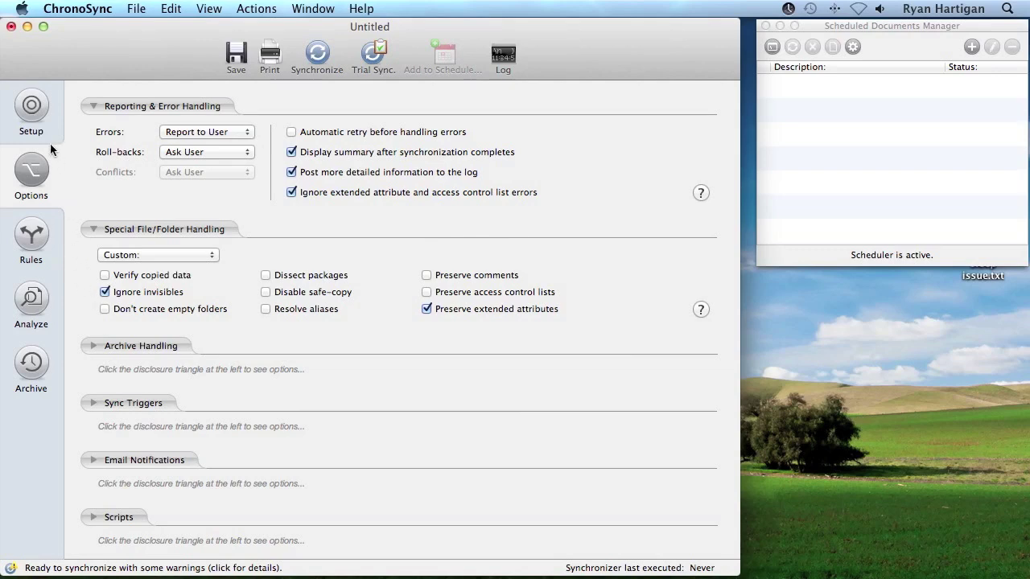
- Turn on archiving of replaced files in the setup and save the synchronizer document as Docs
left_click(42, 112)
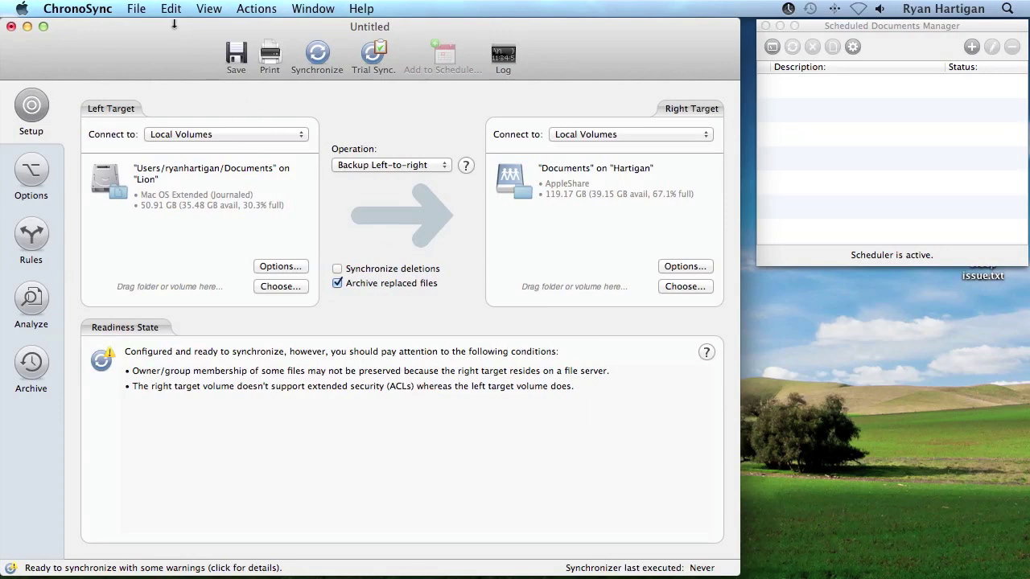
left_click(136, 8)
left_click(138, 99)
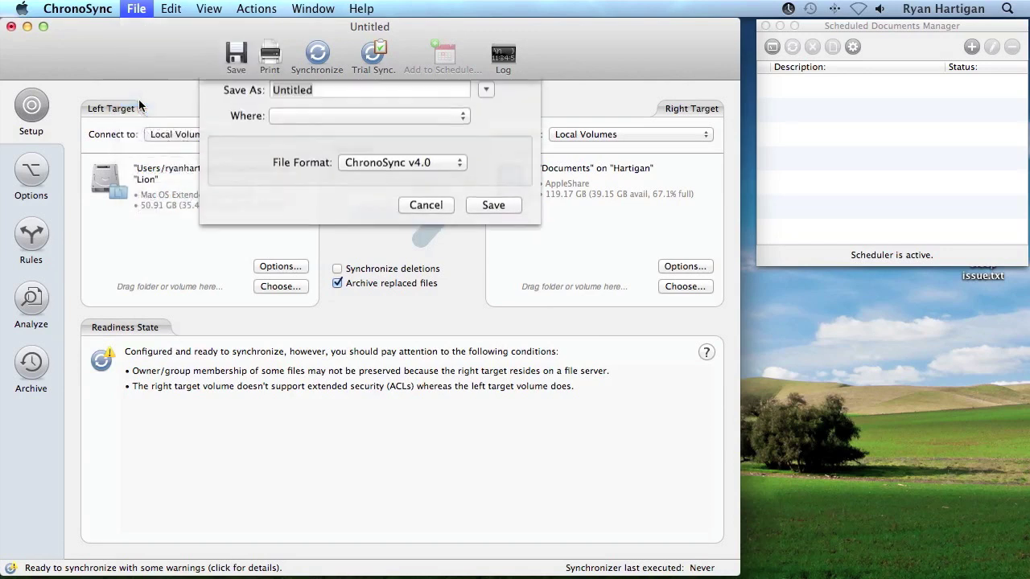
type("Doc")
key("Return")
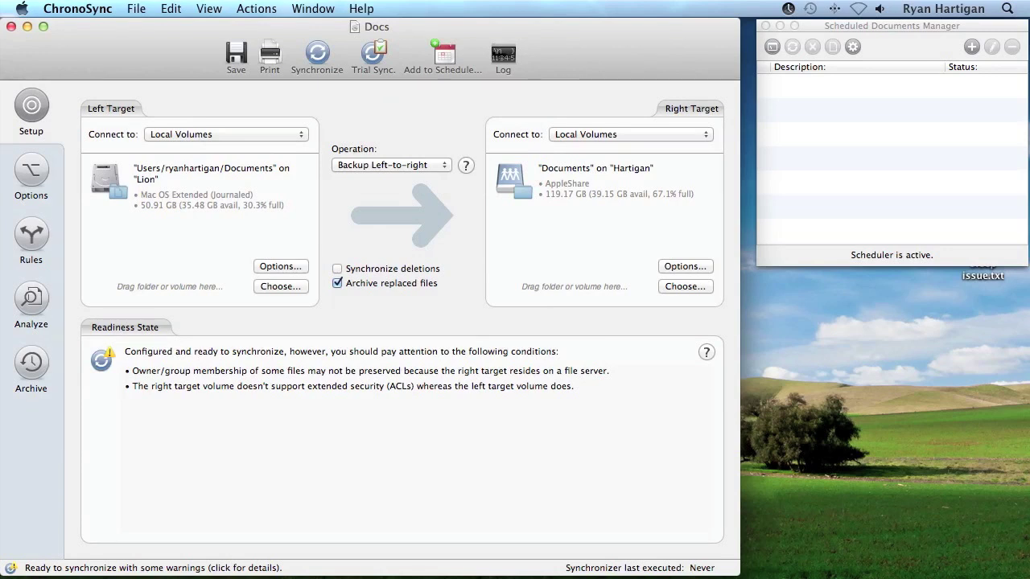
- Run a trial synchronization of Docs to preview the items that will be copied
left_click(373, 72)
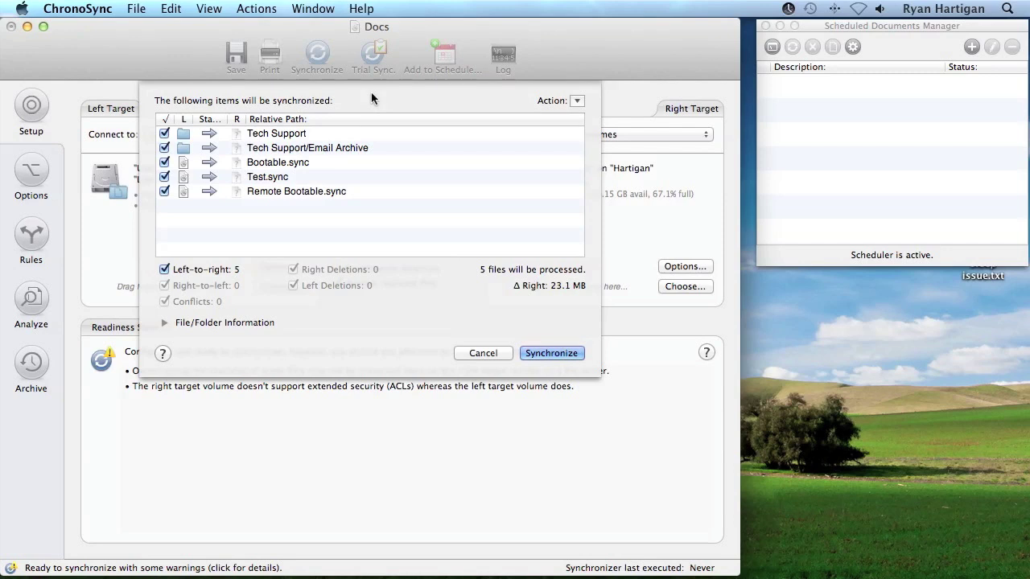
left_click(372, 12)
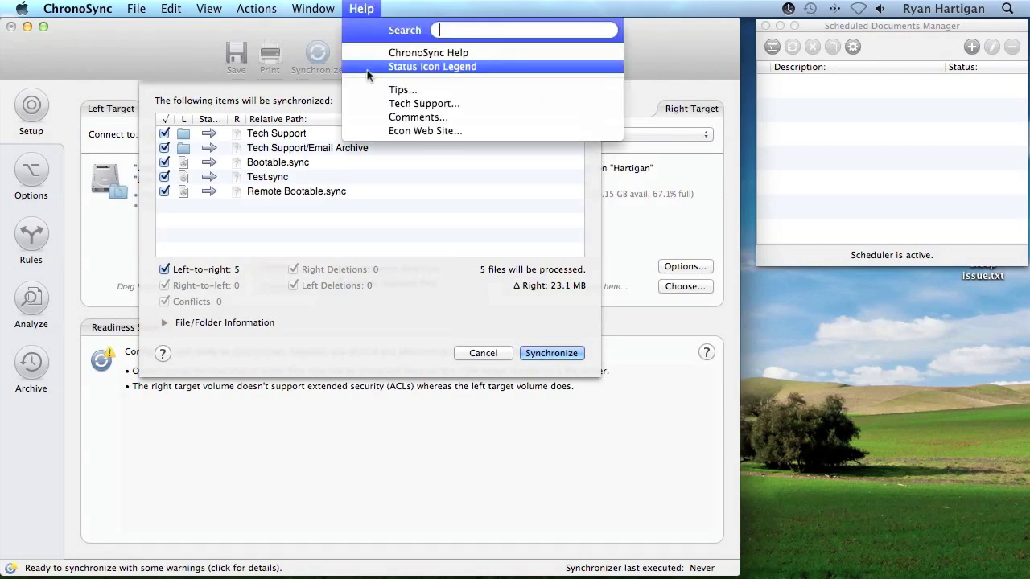
left_click(360, 6)
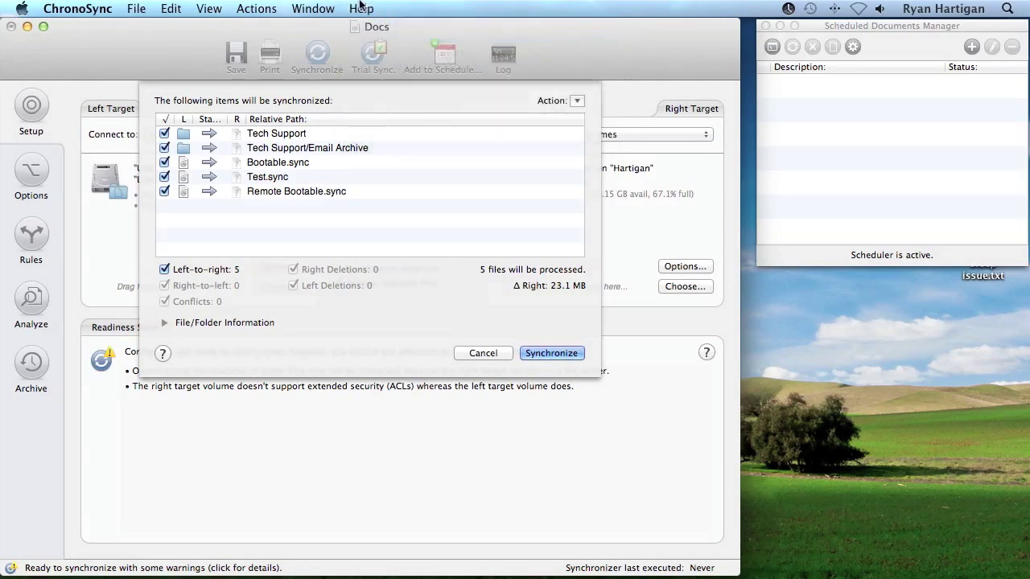
- Exclude Bootable.sync from the trial results and synchronize the remaining items
right_click(287, 164)
left_click(321, 173)
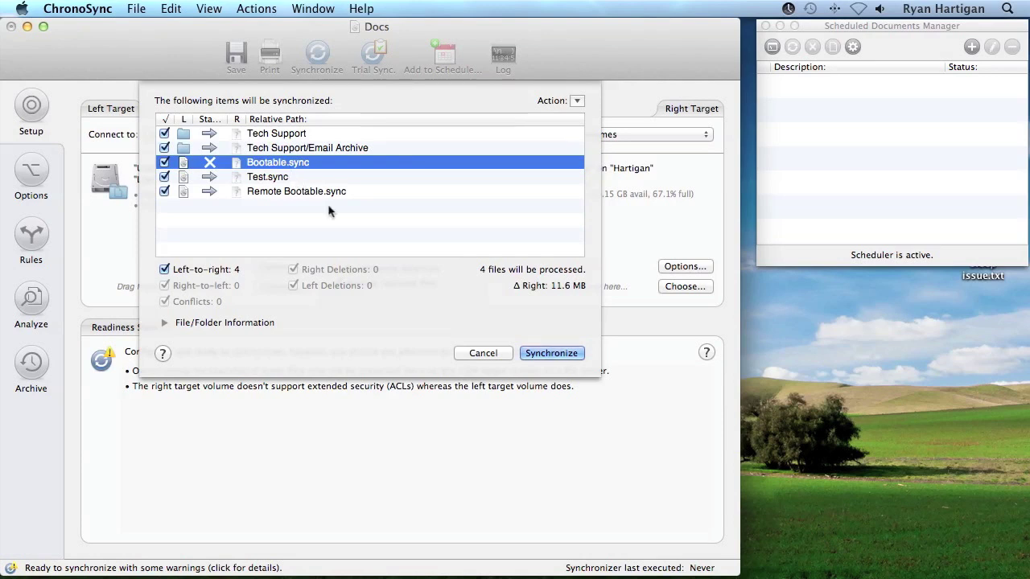
left_click(536, 353)
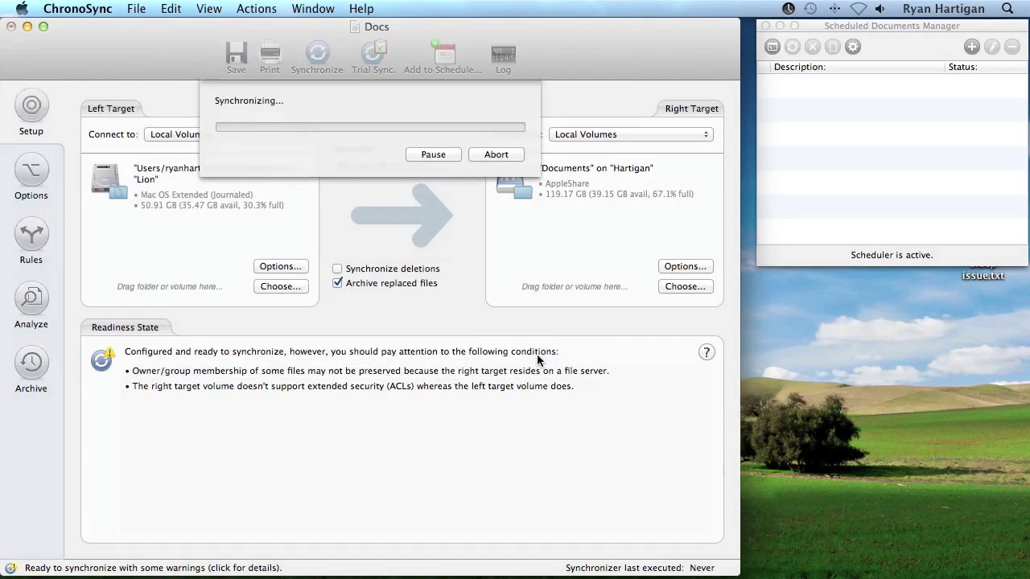